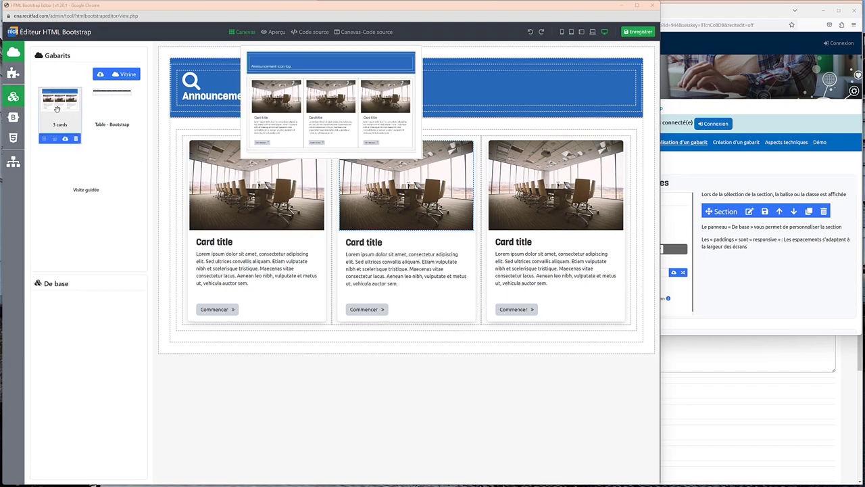
# Step: Remove all responsive padding from the outer section of the 3 cards template
pyautogui.click(727, 296)
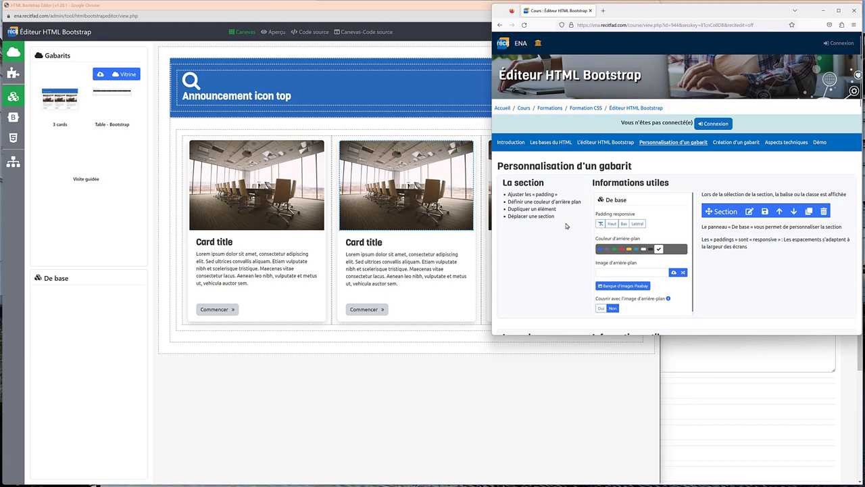
pyautogui.click(160, 211)
pyautogui.click(159, 210)
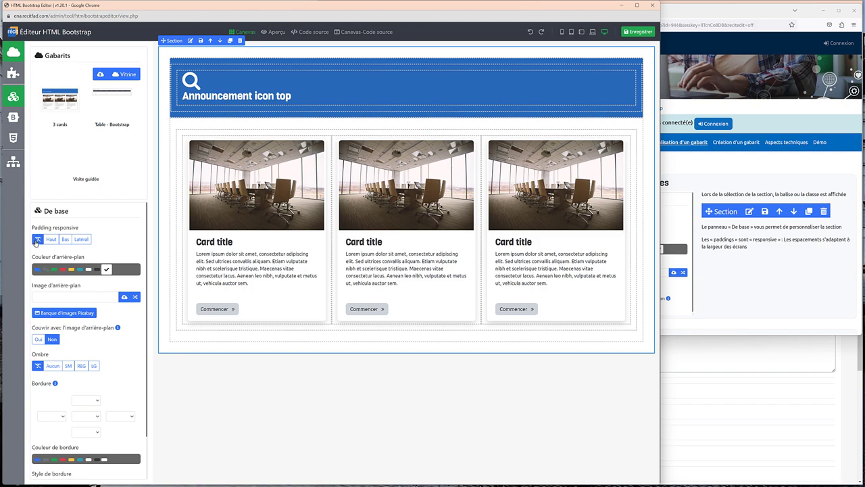
pyautogui.click(37, 240)
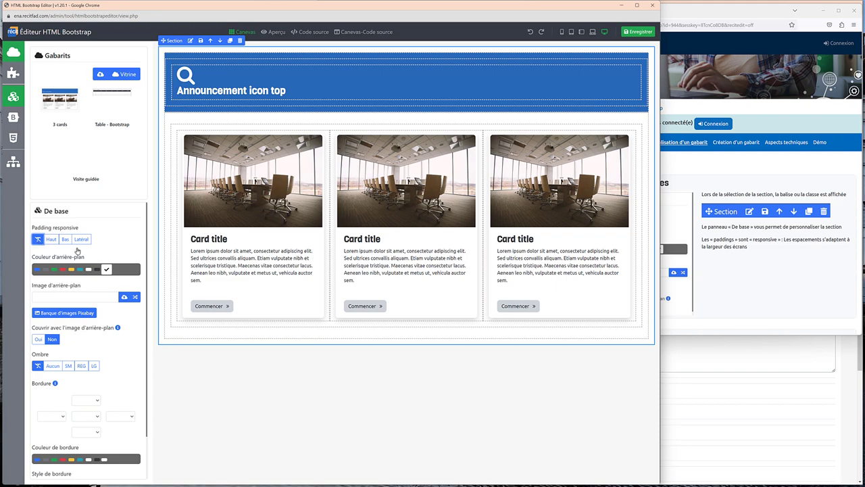
# Step: Display the page's structure tree and inspect the section and its two containers through it
pyautogui.click(164, 141)
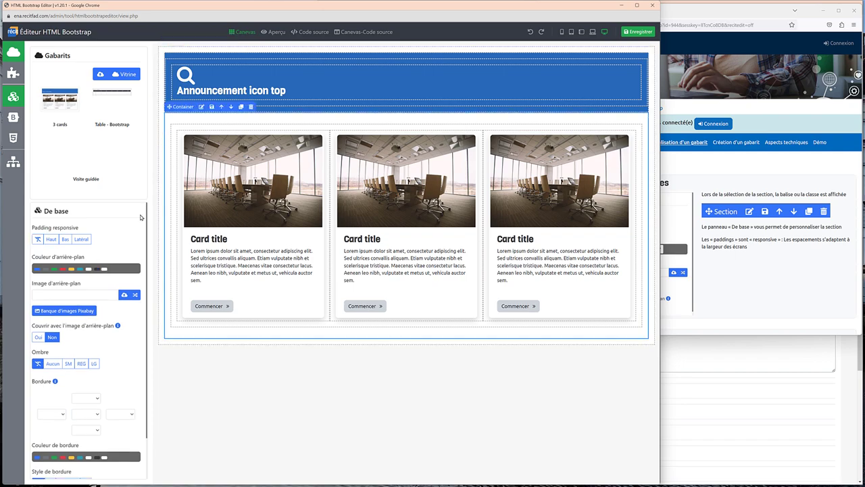
pyautogui.click(13, 161)
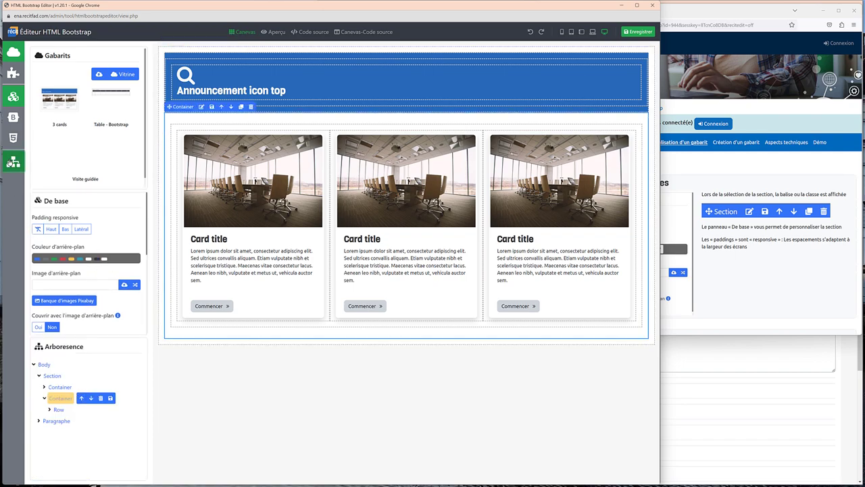
pyautogui.click(52, 376)
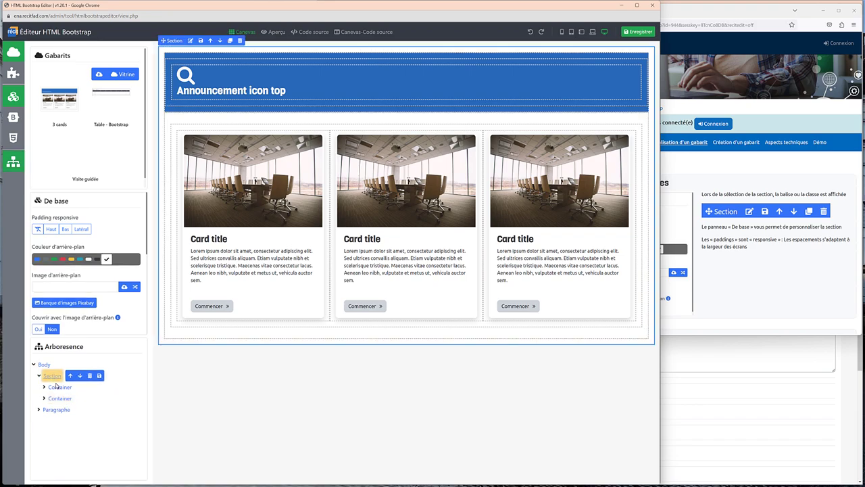
pyautogui.click(58, 386)
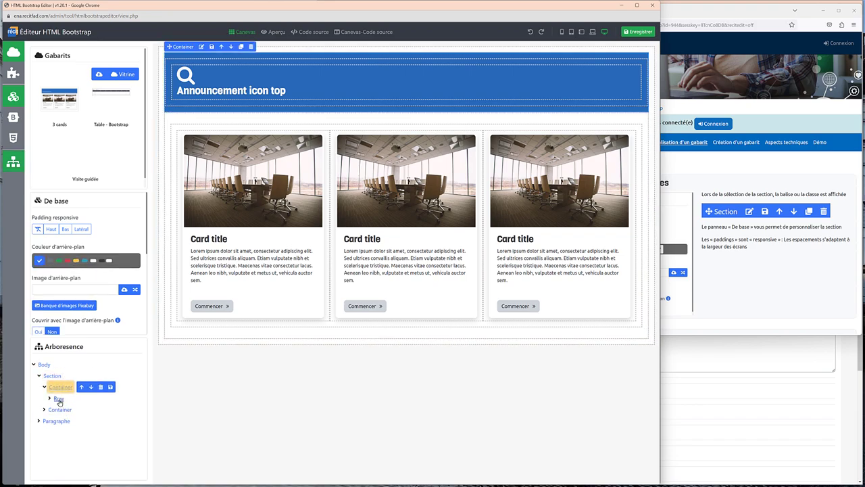
pyautogui.click(58, 410)
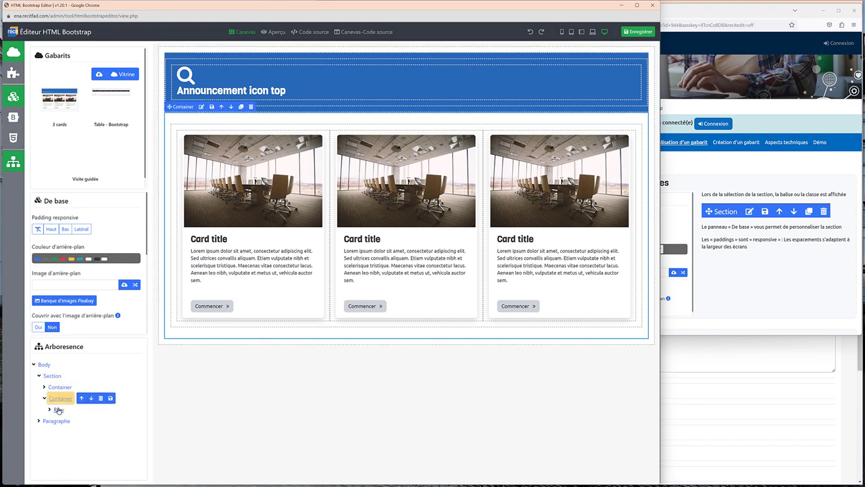
# Step: Display the Bootstrap properties and apply top, bottom and lateral responsive padding to the outer section
pyautogui.click(13, 118)
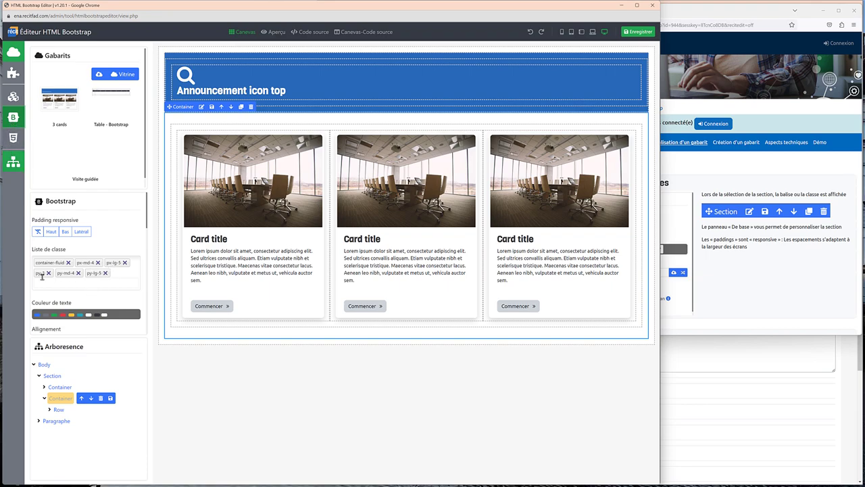
pyautogui.click(159, 70)
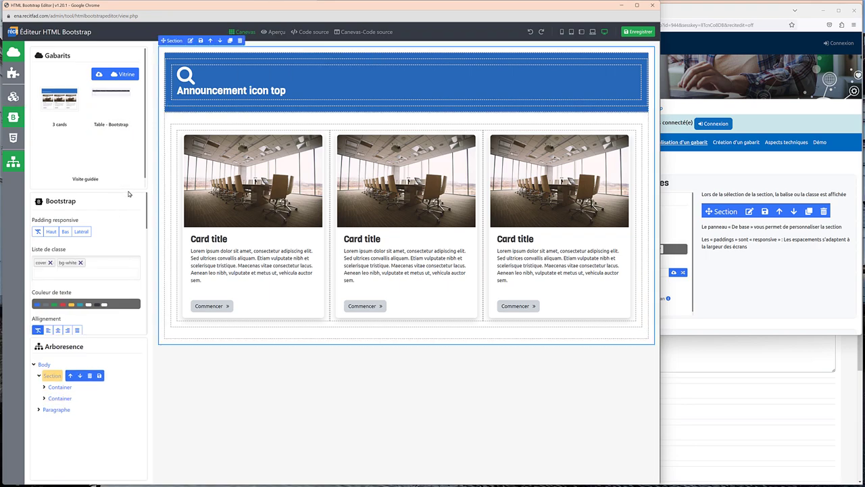
pyautogui.click(51, 231)
pyautogui.click(65, 231)
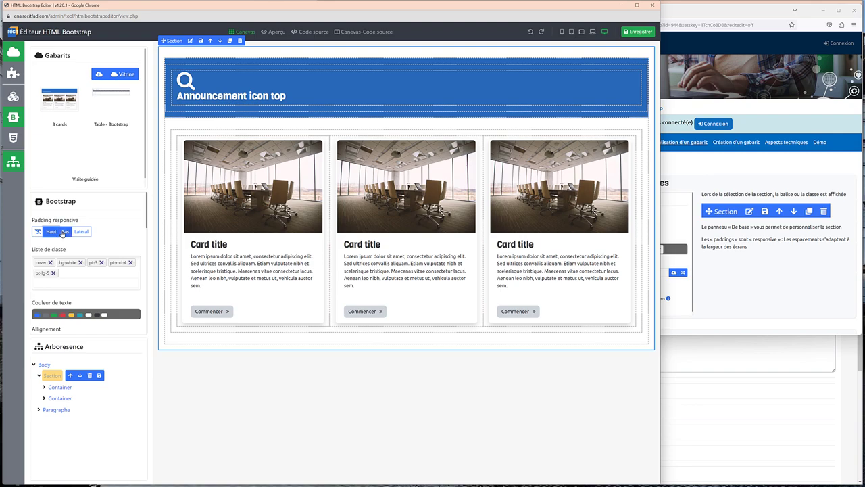
pyautogui.click(81, 232)
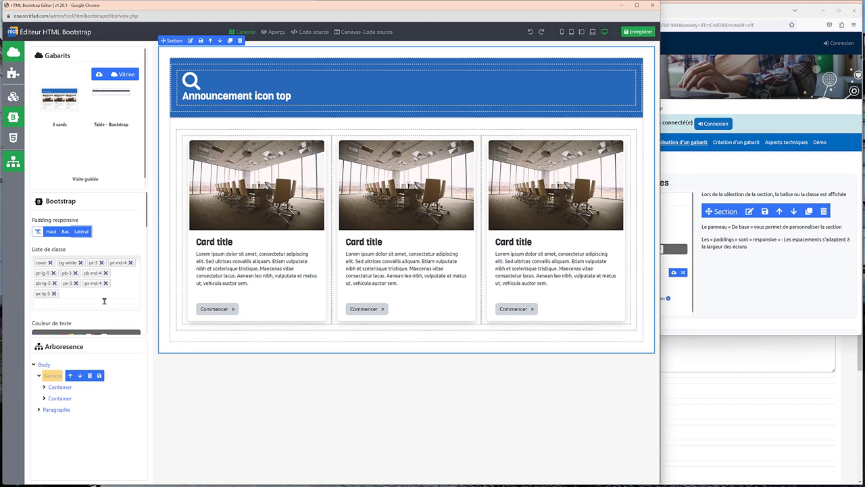
# Step: Set the outer section's background to the grey secondary colour and preview the page
pyautogui.scroll(-2, 99, 270)
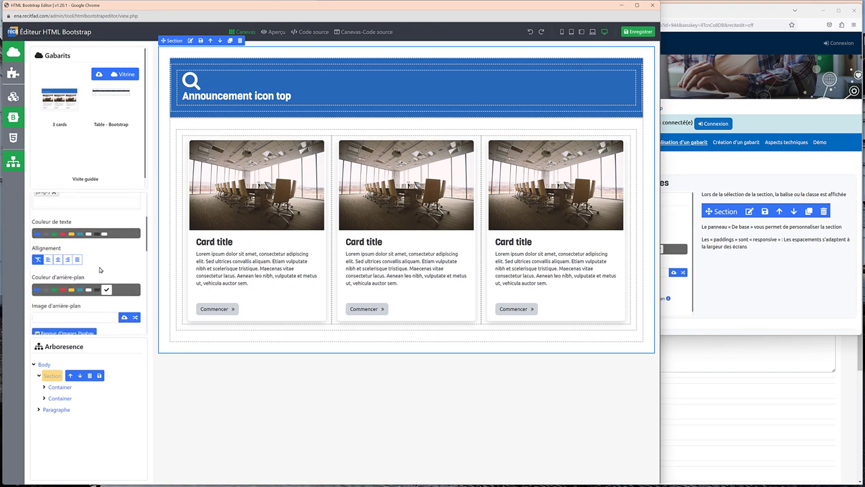
pyautogui.click(45, 291)
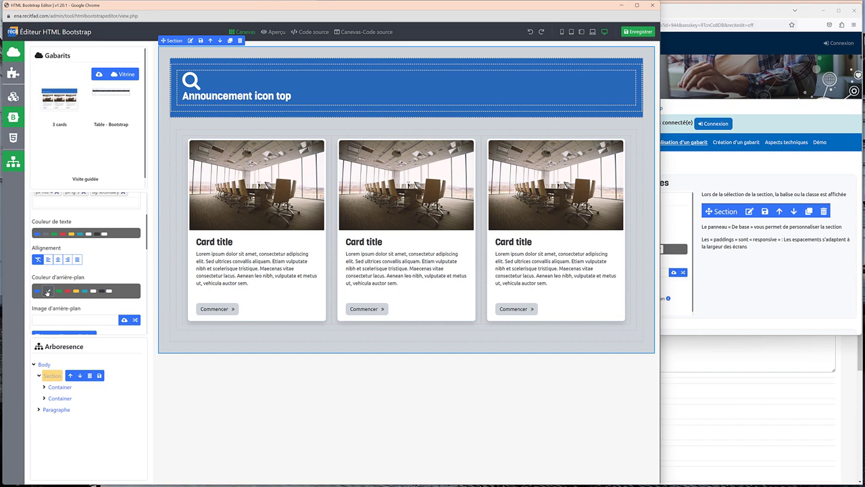
pyautogui.click(275, 35)
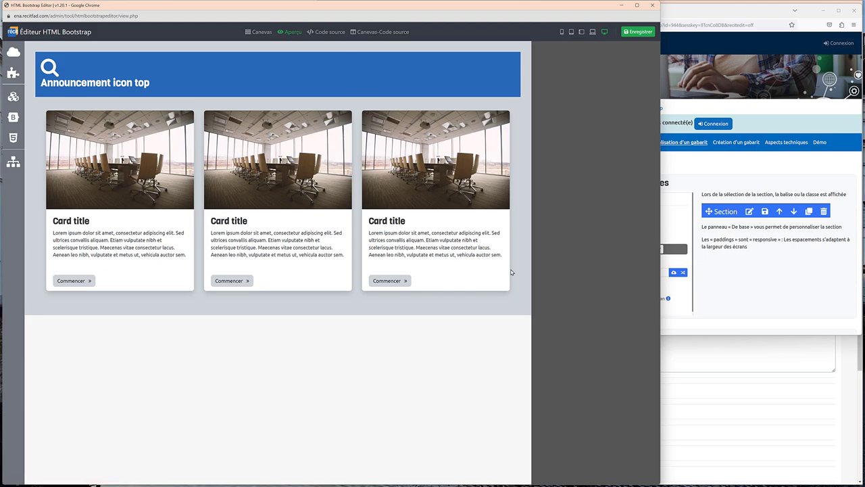
# Step: Review the section customization checklist on the course page, and return to the canvas view of the HTML editor
pyautogui.click(715, 292)
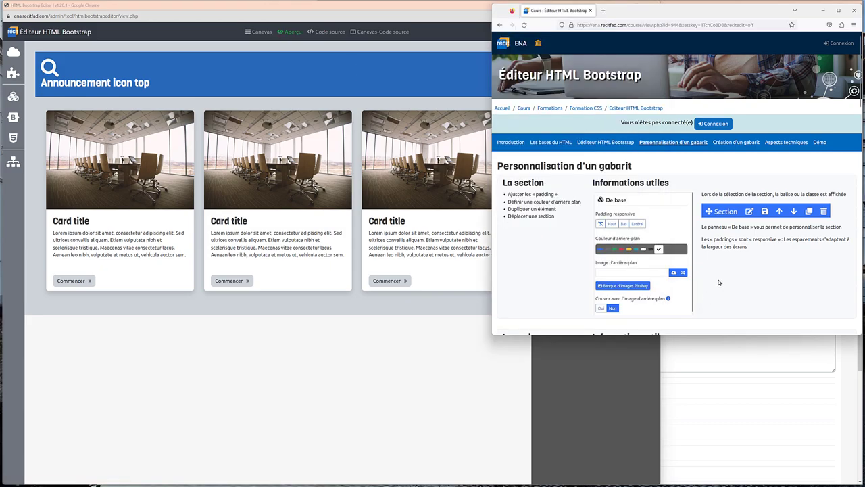
pyautogui.scroll(-1, 632, 289)
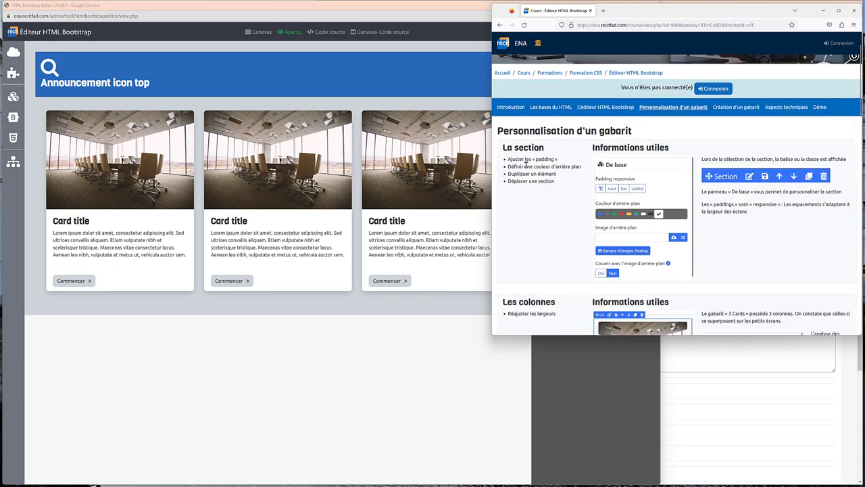
pyautogui.scroll(-1, 545, 178)
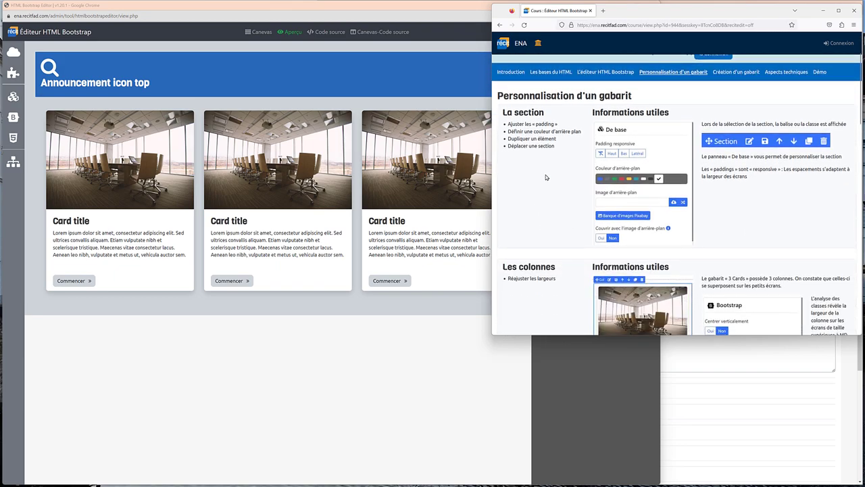
pyautogui.scroll(3, 551, 183)
pyautogui.click(276, 306)
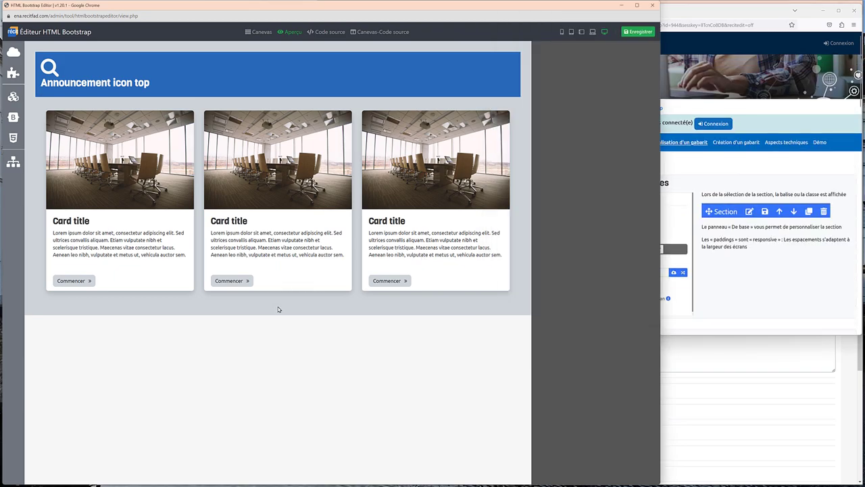
pyautogui.click(259, 32)
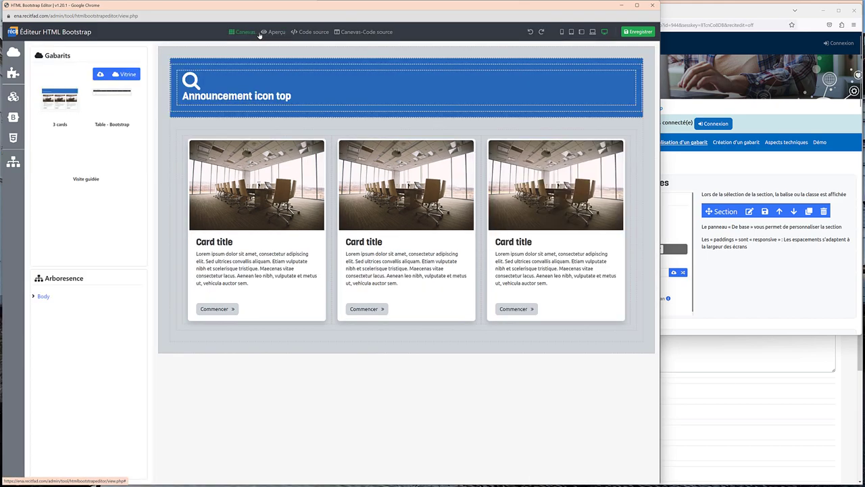
# Step: Duplicate the blue announcement container within the section, and delete the copy below the cards
pyautogui.click(166, 53)
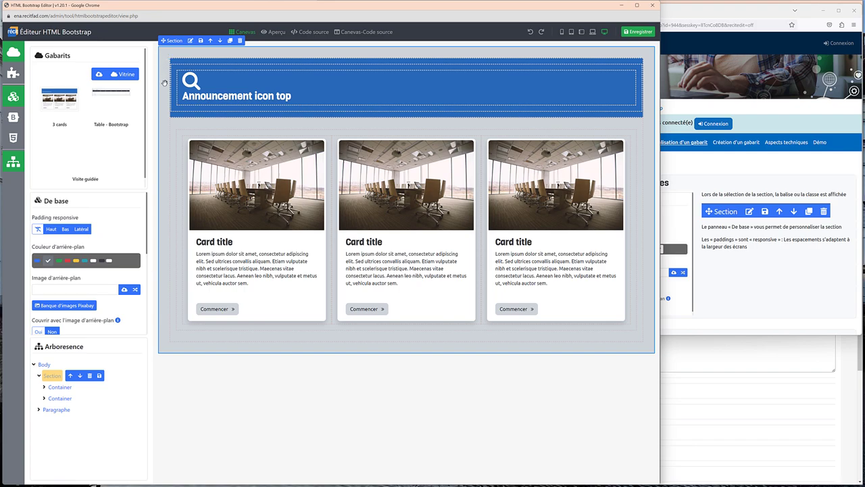
pyautogui.click(60, 389)
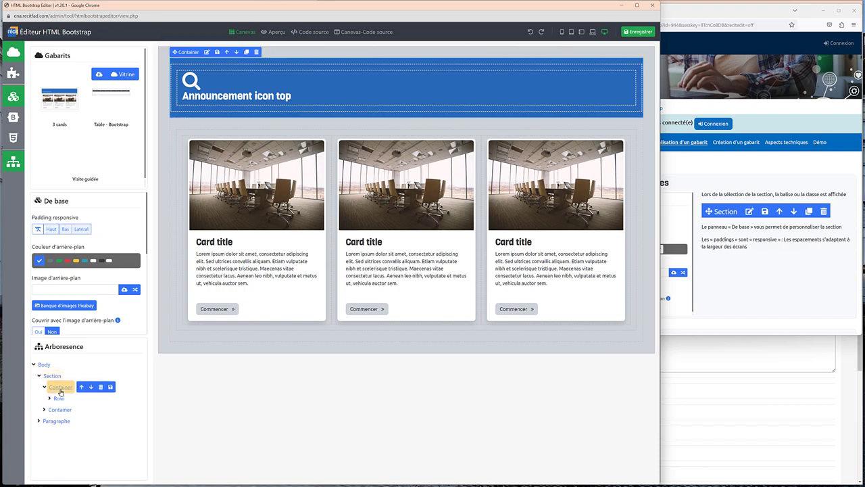
pyautogui.click(247, 53)
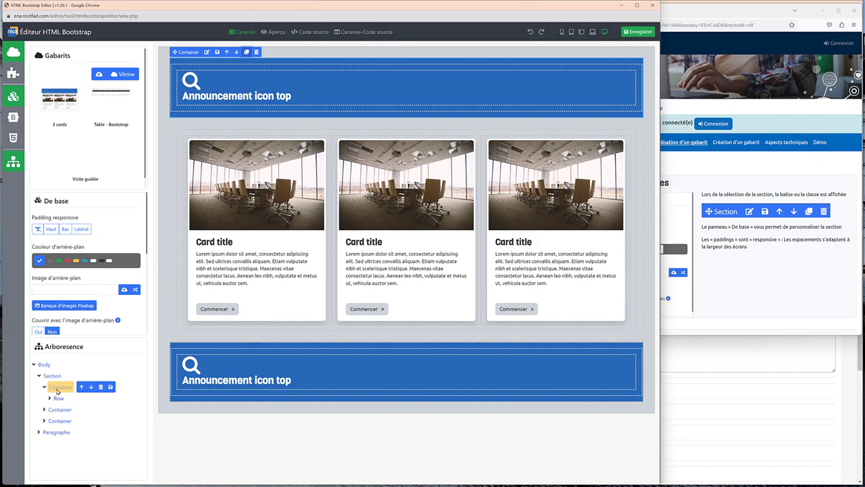
pyautogui.click(59, 421)
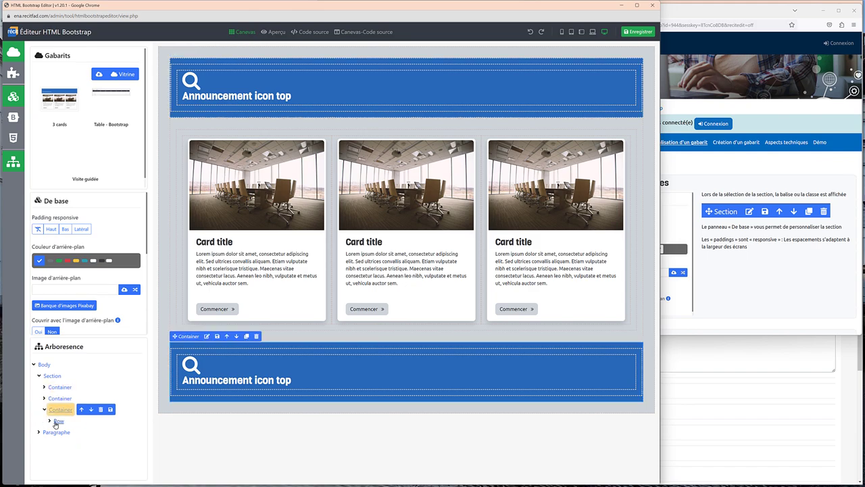
pyautogui.click(101, 409)
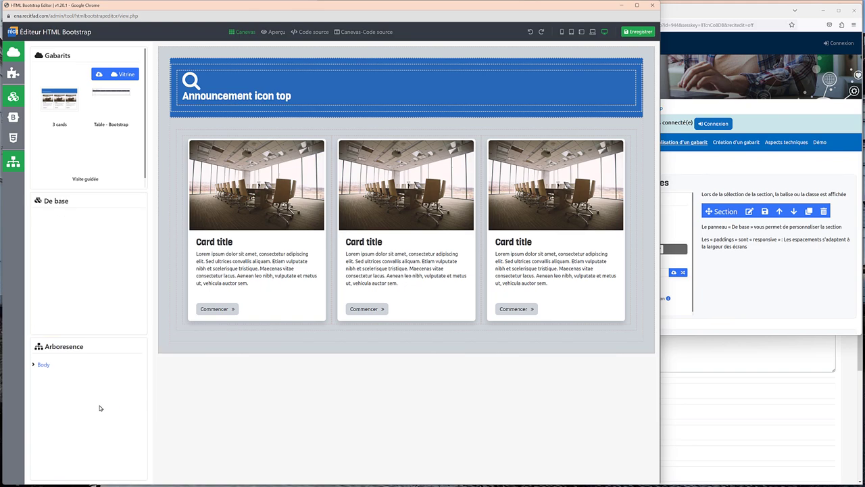
# Step: Duplicate the first card column three times to fill a second row of cards
pyautogui.click(185, 145)
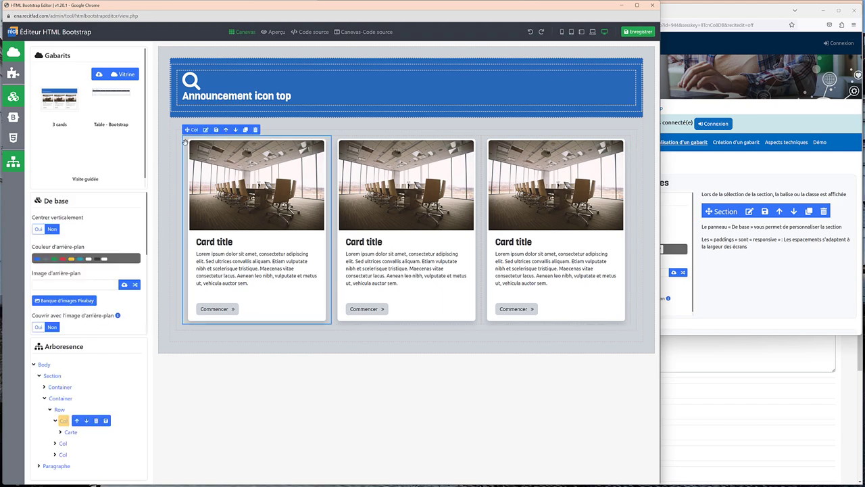
pyautogui.click(246, 130)
pyautogui.click(245, 130)
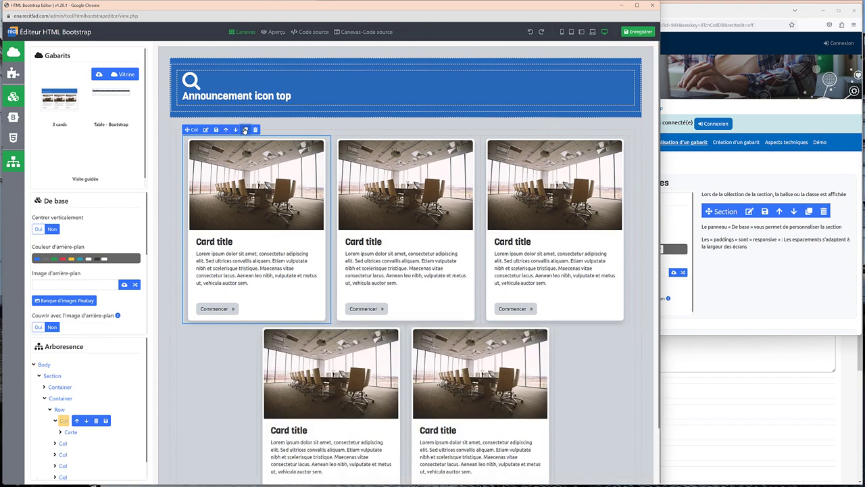
pyautogui.click(245, 130)
pyautogui.scroll(-1, 221, 194)
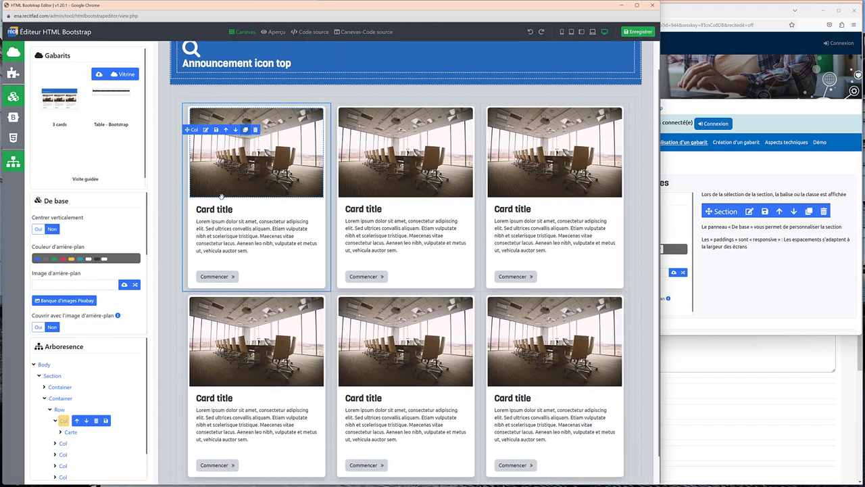
pyautogui.scroll(1, 220, 194)
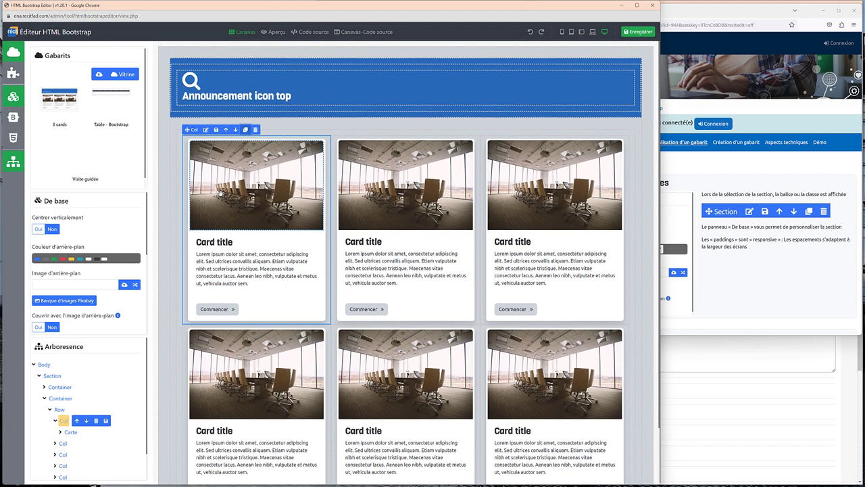
# Step: Duplicate the entire outer section with its announcement header and cards
pyautogui.click(163, 62)
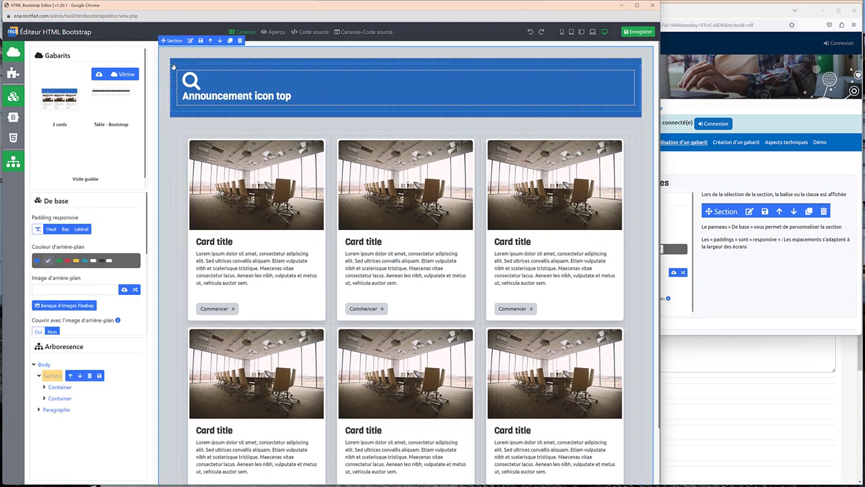
pyautogui.click(230, 40)
pyautogui.scroll(-4, 163, 341)
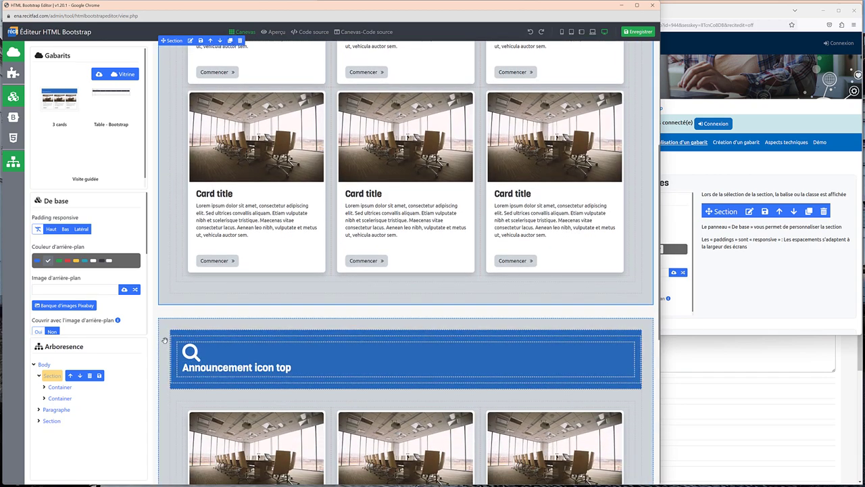
# Step: Set the duplicated section's background colour to green, compare it with the original section, and clear the selection
pyautogui.click(163, 341)
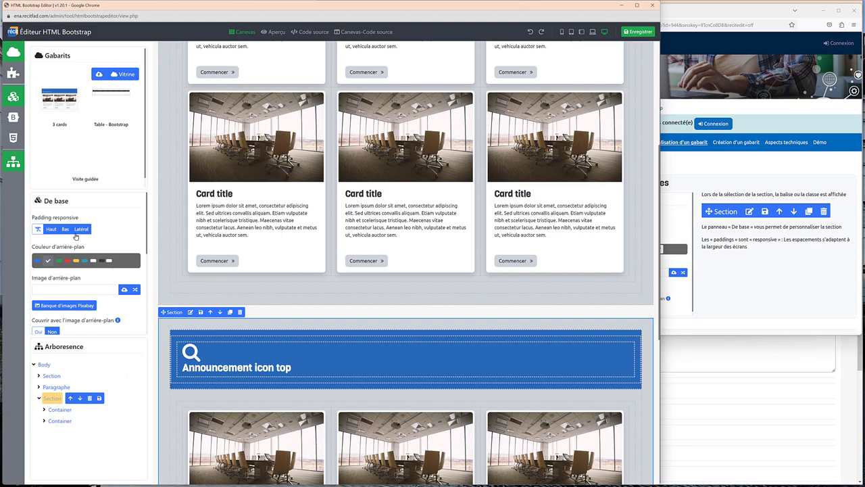
pyautogui.click(58, 261)
pyautogui.scroll(-5, 201, 263)
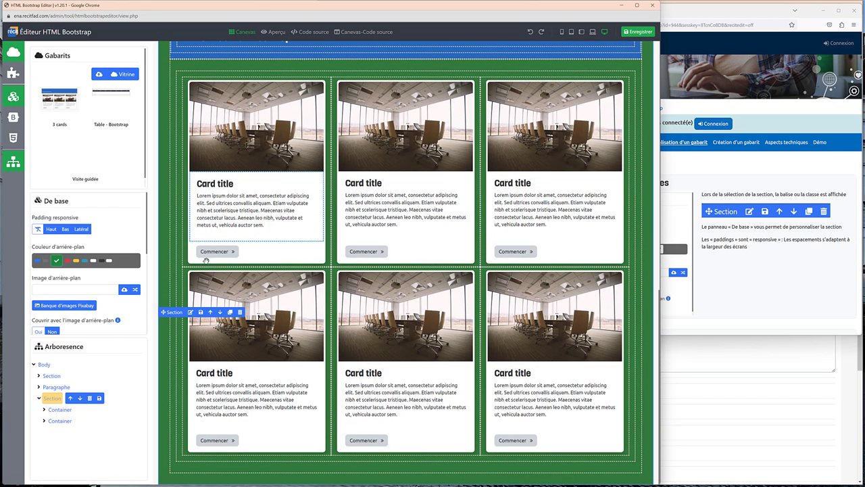
pyautogui.scroll(6, 406, 250)
pyautogui.scroll(2, 403, 251)
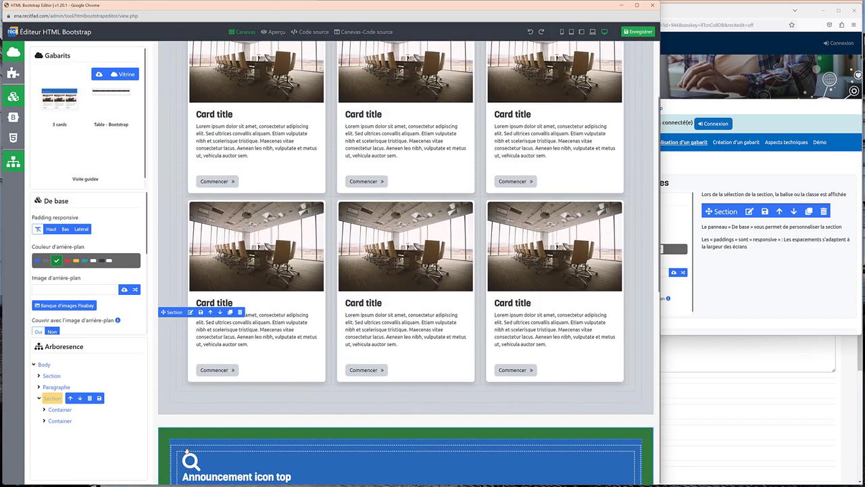
pyautogui.press('Escape')
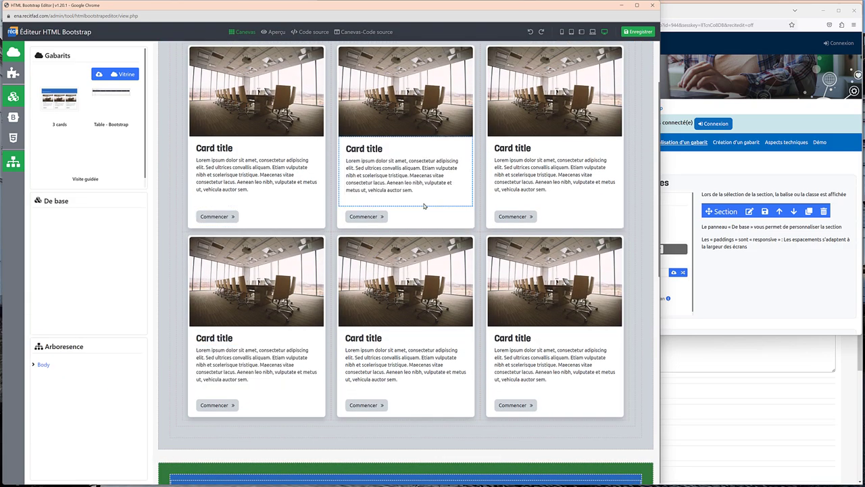
# Step: Search the Pixabay image bank for "ciel" and set a pale cloudy-sky picture as the first section's background image
pyautogui.scroll(-5, 419, 203)
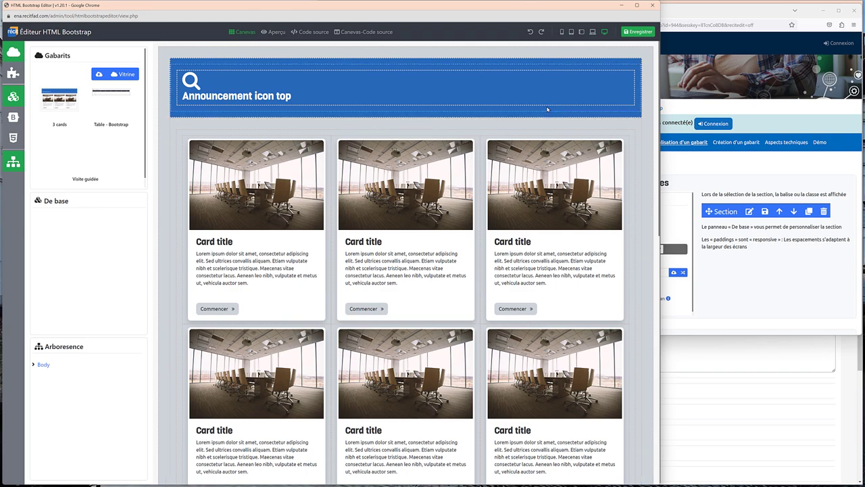
pyautogui.click(166, 109)
pyautogui.scroll(-1, 119, 221)
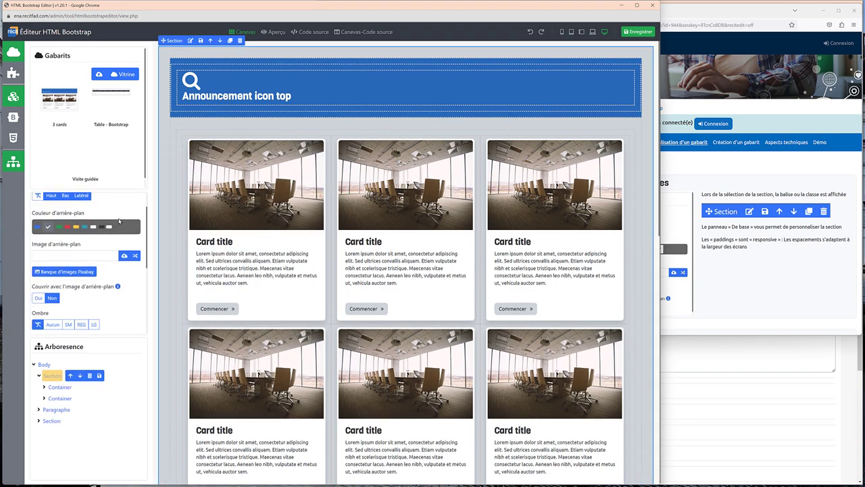
pyautogui.scroll(-1, 36, 231)
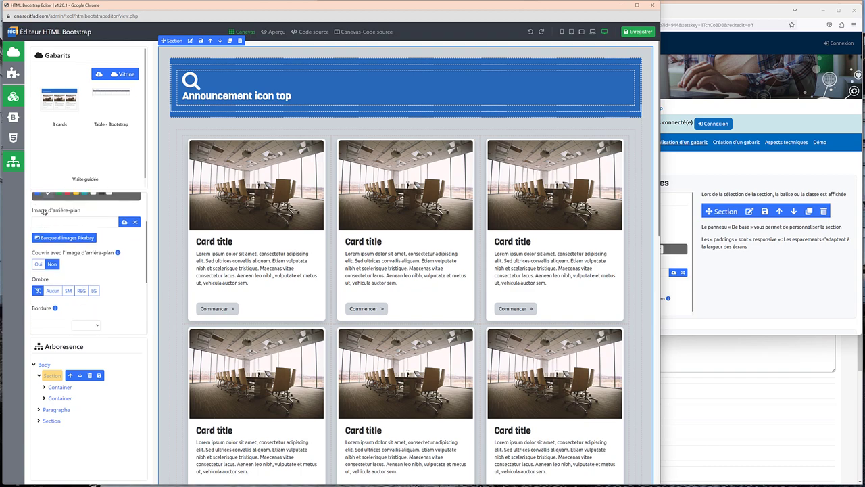
pyautogui.click(62, 234)
pyautogui.click(159, 80)
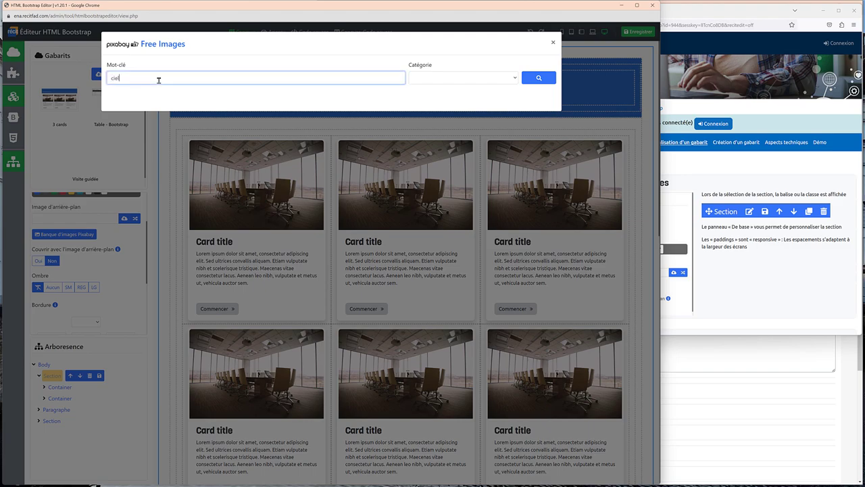
pyautogui.click(540, 77)
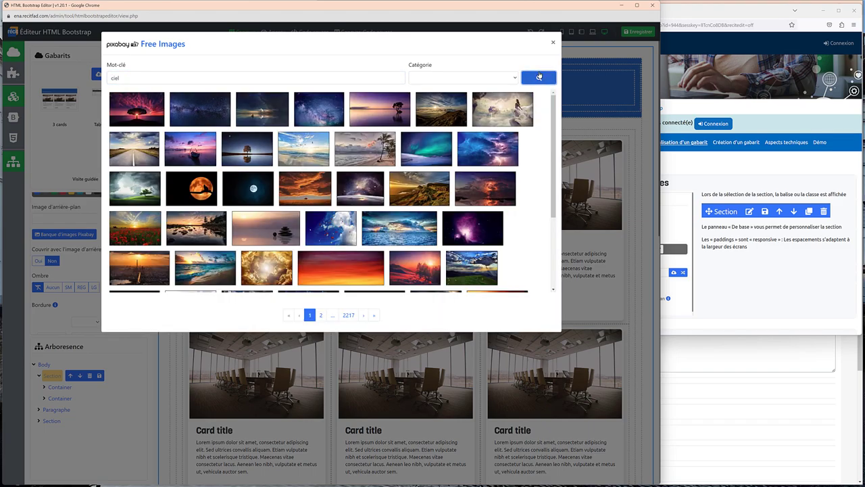
pyautogui.scroll(-1, 540, 119)
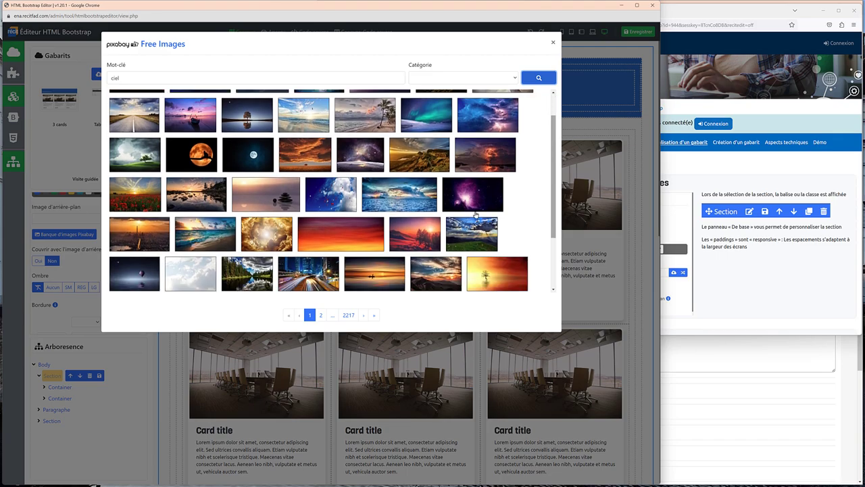
pyautogui.click(193, 272)
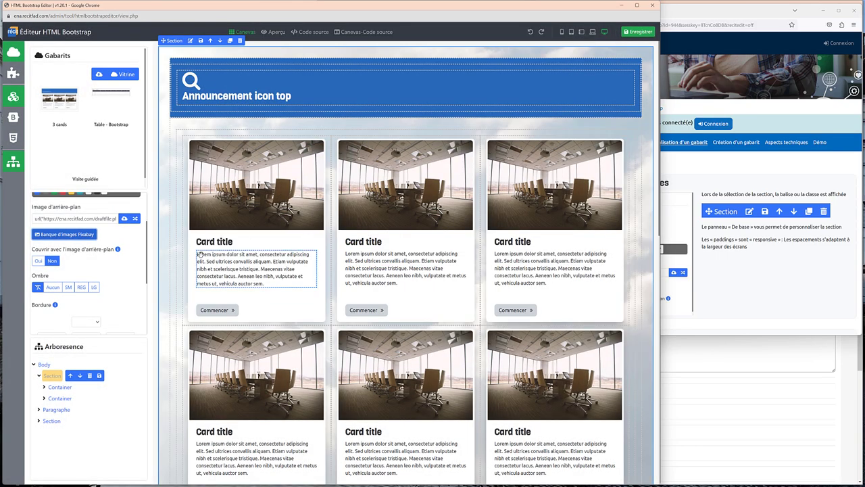
# Step: Make the background image cover the whole first section and check how it looks behind the cards
pyautogui.scroll(-3, 166, 258)
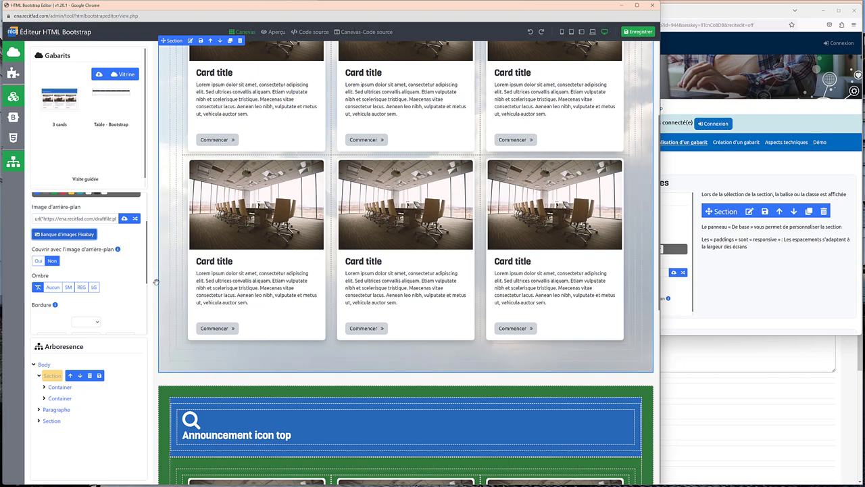
pyautogui.press('Escape')
pyautogui.click(164, 246)
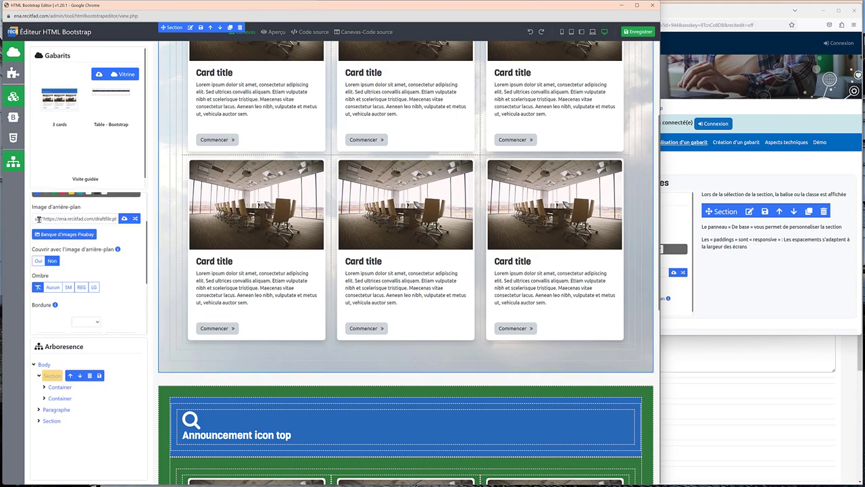
pyautogui.click(38, 261)
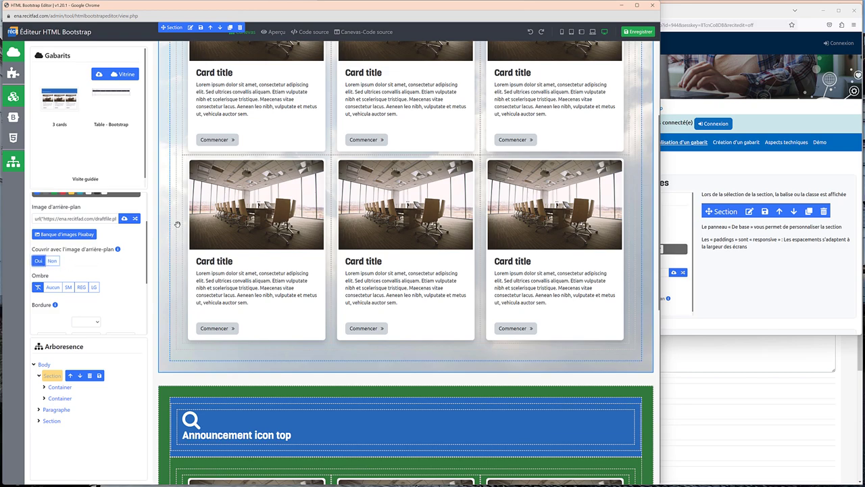
pyautogui.scroll(-5, 175, 260)
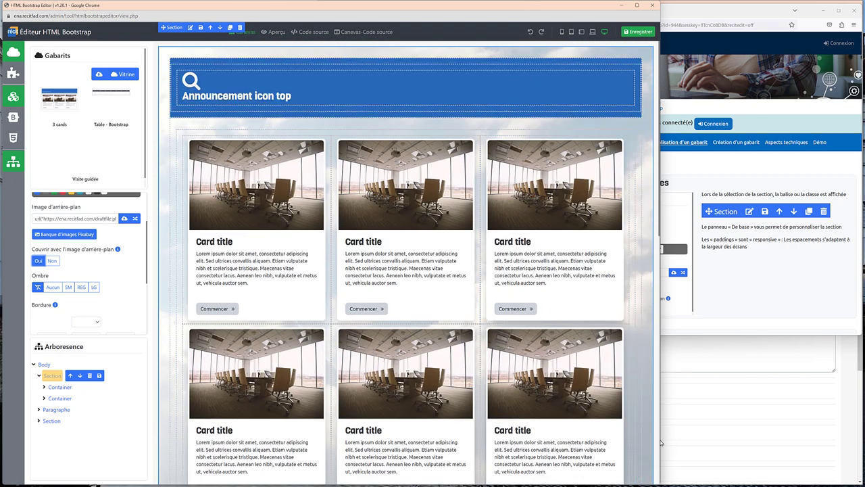
# Step: Save the edited content back to the Moodle page, save and display the page, and review its sections
pyautogui.click(639, 32)
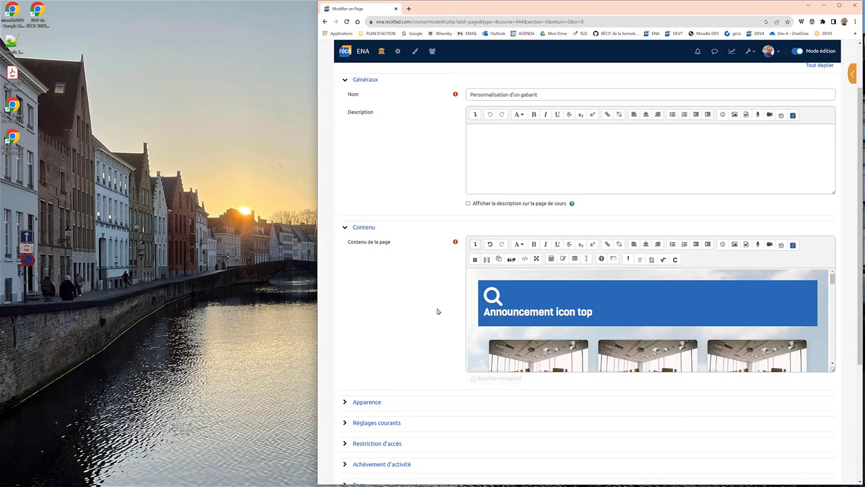
pyautogui.scroll(-3, 439, 310)
pyautogui.click(573, 358)
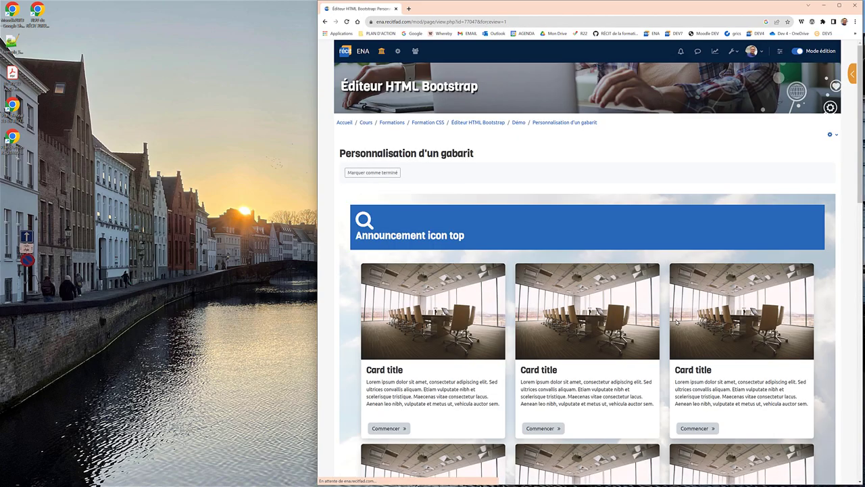
pyautogui.scroll(-5, 573, 358)
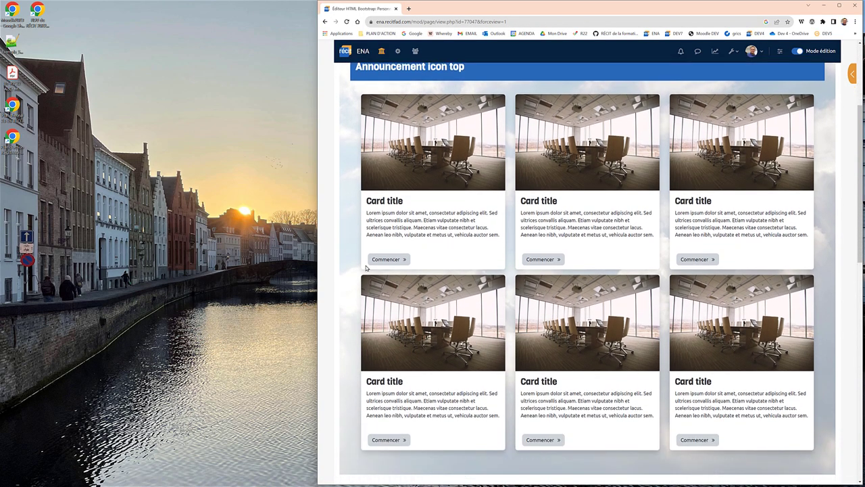
pyautogui.scroll(-3, 352, 290)
pyautogui.scroll(8, 352, 290)
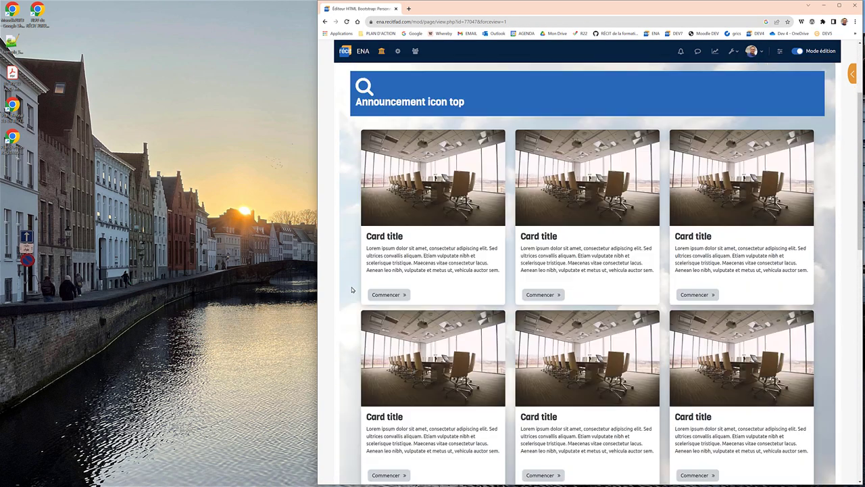
pyautogui.scroll(-2, 350, 286)
pyautogui.scroll(2, 473, 230)
# Step: Reopen the page's settings and load its content in the HTML Bootstrap editor again
pyautogui.click(779, 53)
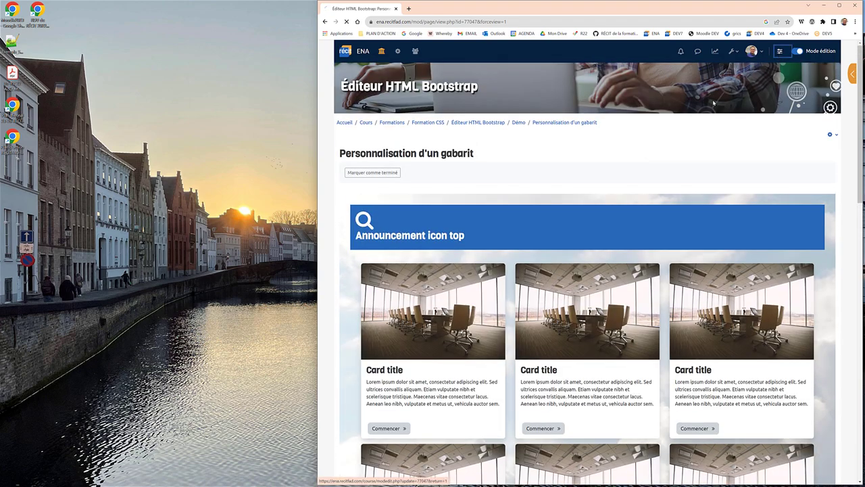
pyautogui.click(474, 325)
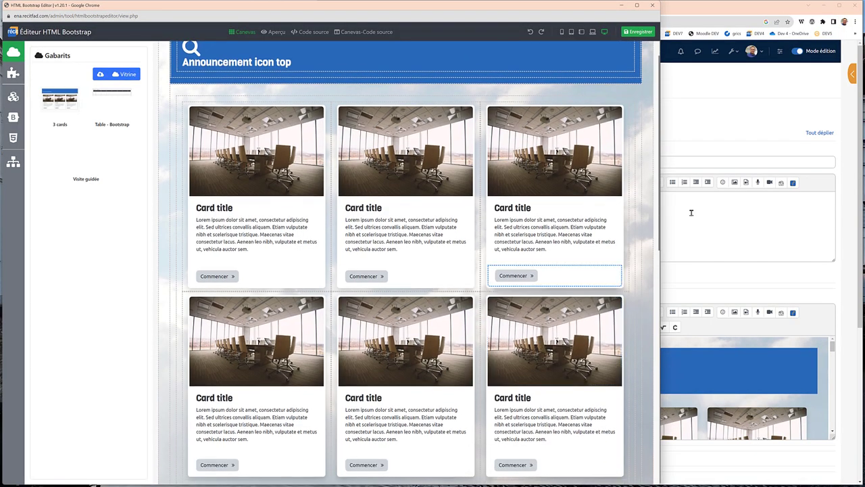
pyautogui.click(694, 162)
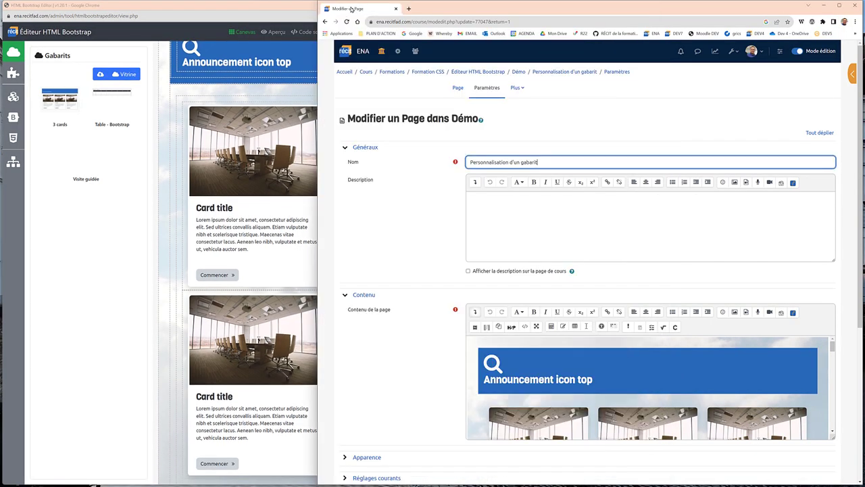
pyautogui.click(530, 103)
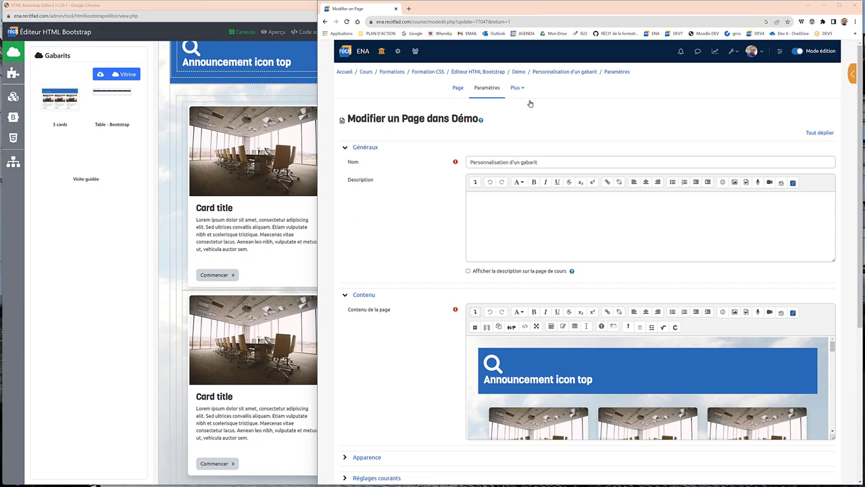
# Step: Switch to the course guide in the other browser and read the "Les colonnes" instructions on adjusting column widths
pyautogui.hotkey('alt', 'Tab')
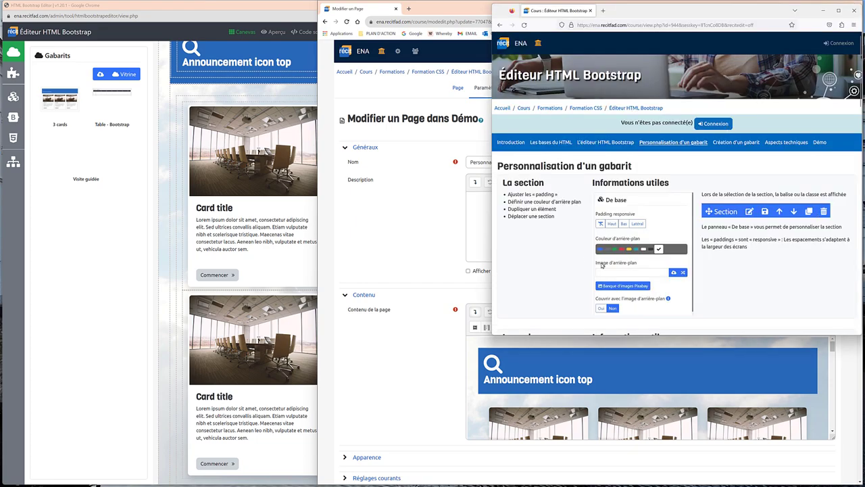
pyautogui.scroll(-3, 582, 260)
pyautogui.scroll(-2, 581, 260)
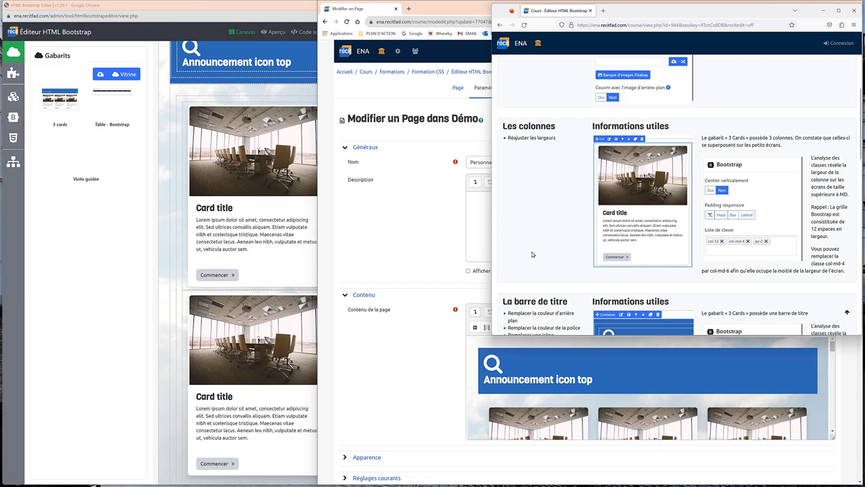
pyautogui.scroll(-1, 533, 250)
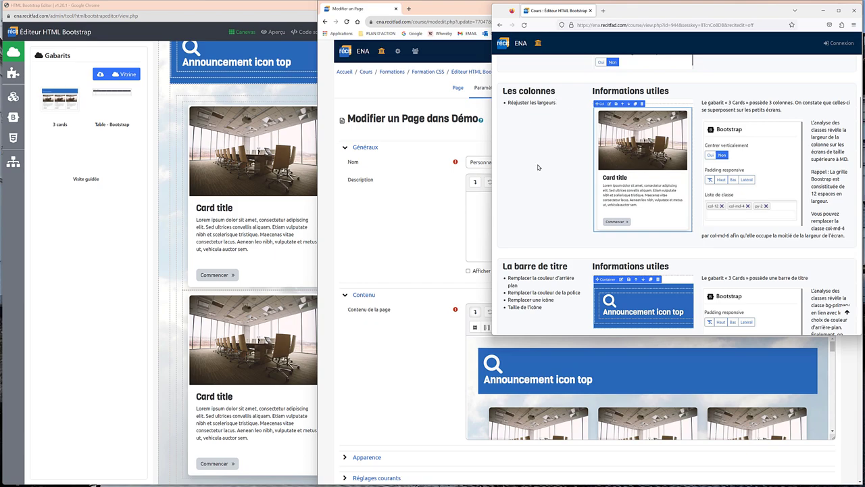
# Step: Delete four card columns from the first section, leaving two cards side by side
pyautogui.click(160, 233)
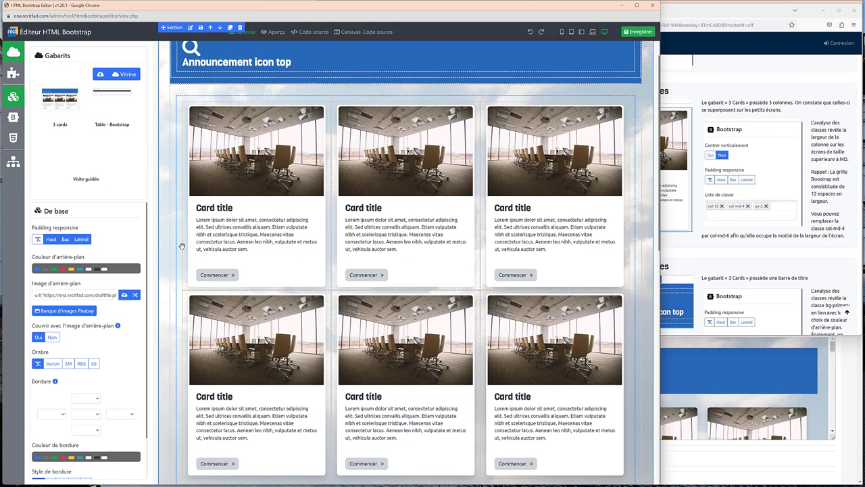
pyautogui.click(186, 241)
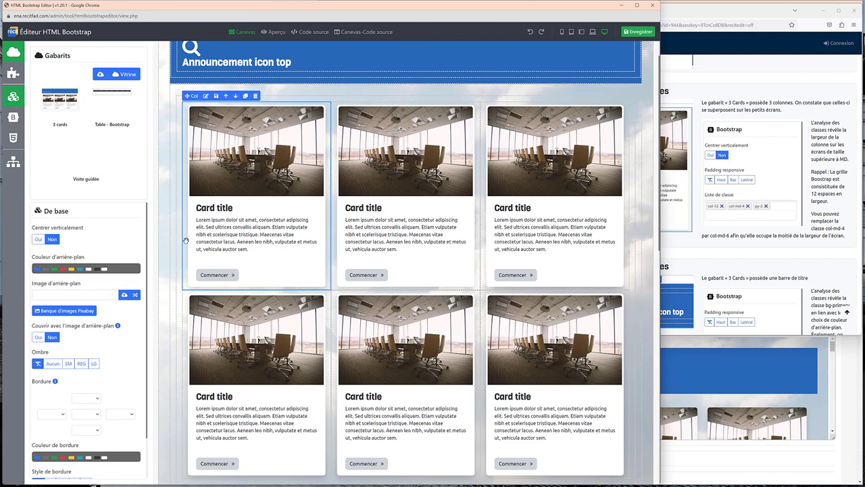
pyautogui.click(255, 95)
pyautogui.click(187, 117)
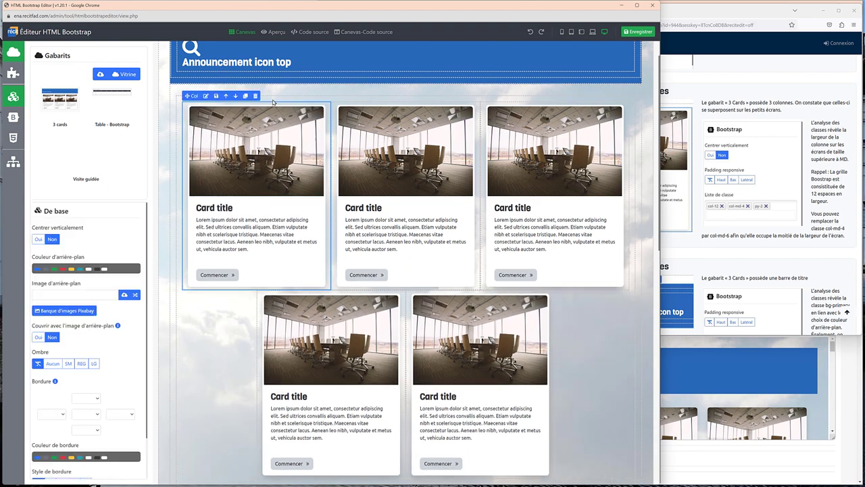
pyautogui.click(254, 95)
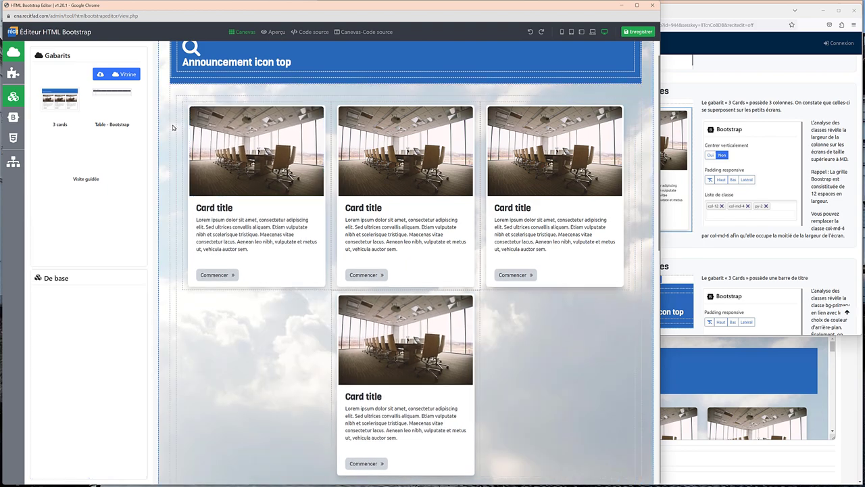
pyautogui.click(294, 99)
pyautogui.click(256, 97)
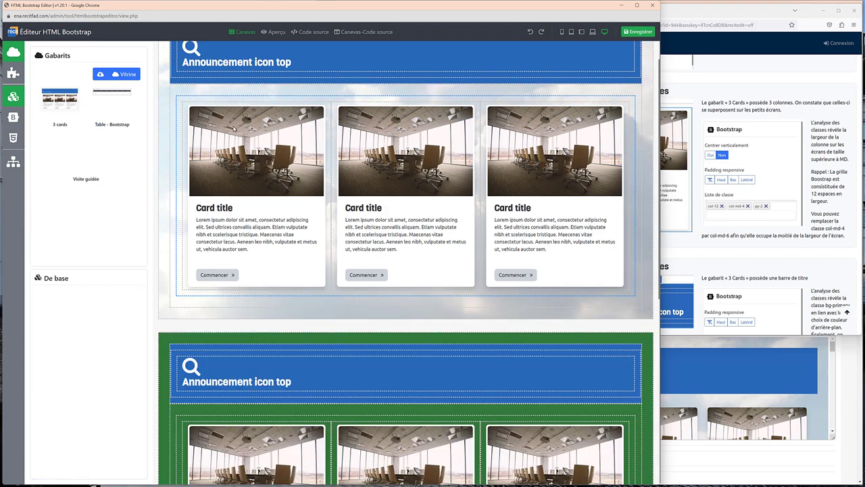
pyautogui.click(184, 123)
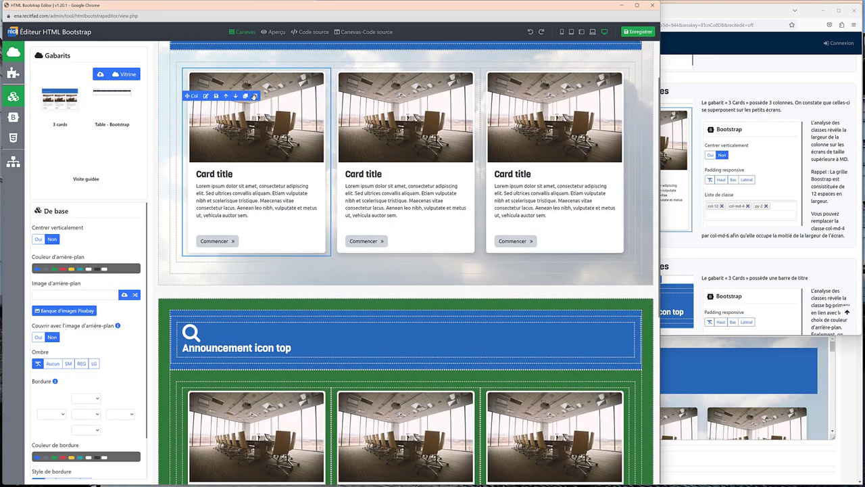
pyautogui.click(257, 98)
pyautogui.scroll(1, 615, 233)
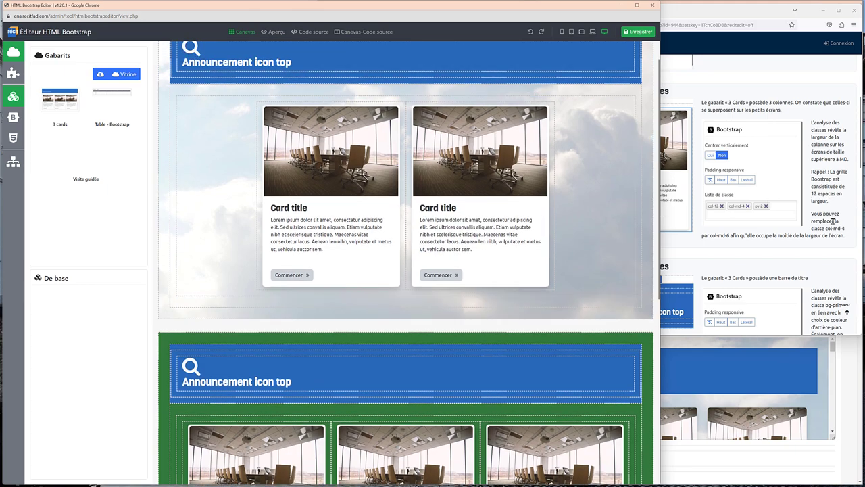
# Step: Consult the guide's column class instructions and open the Bootstrap properties of the first remaining card column
pyautogui.scroll(-1, 835, 221)
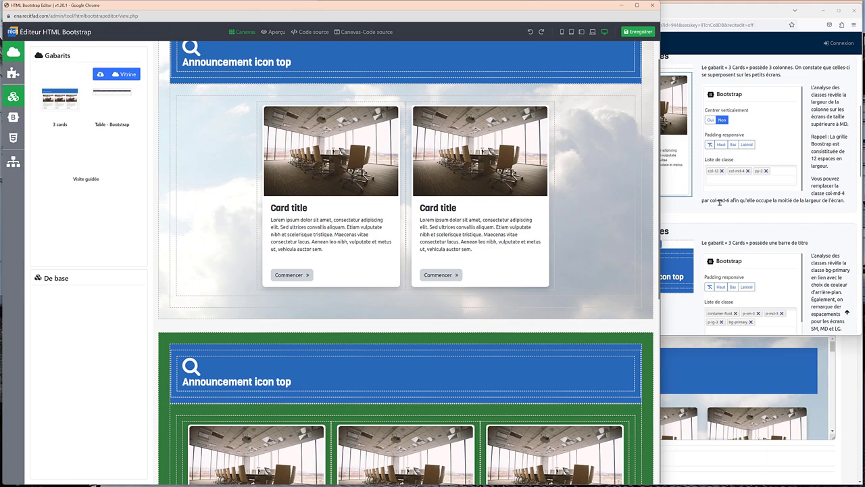
pyautogui.click(257, 256)
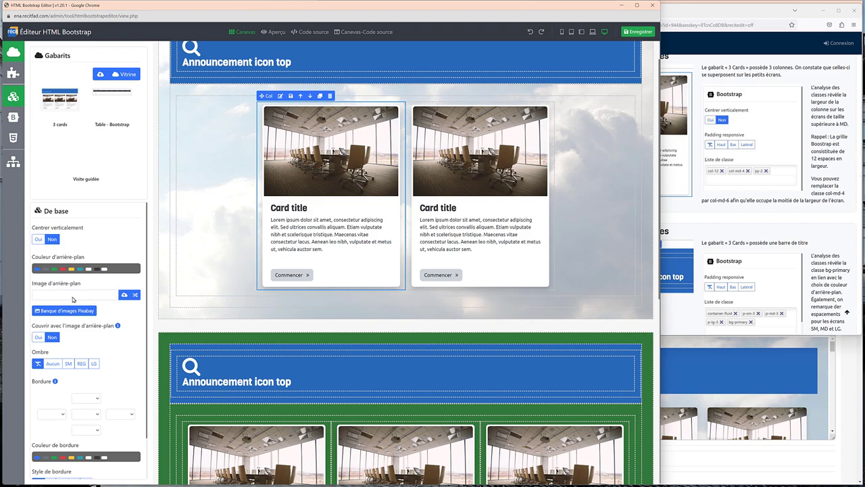
pyautogui.click(11, 117)
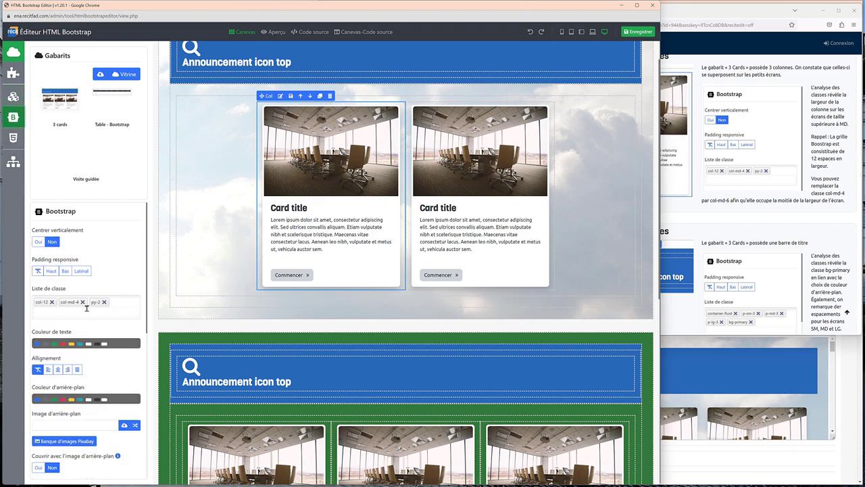